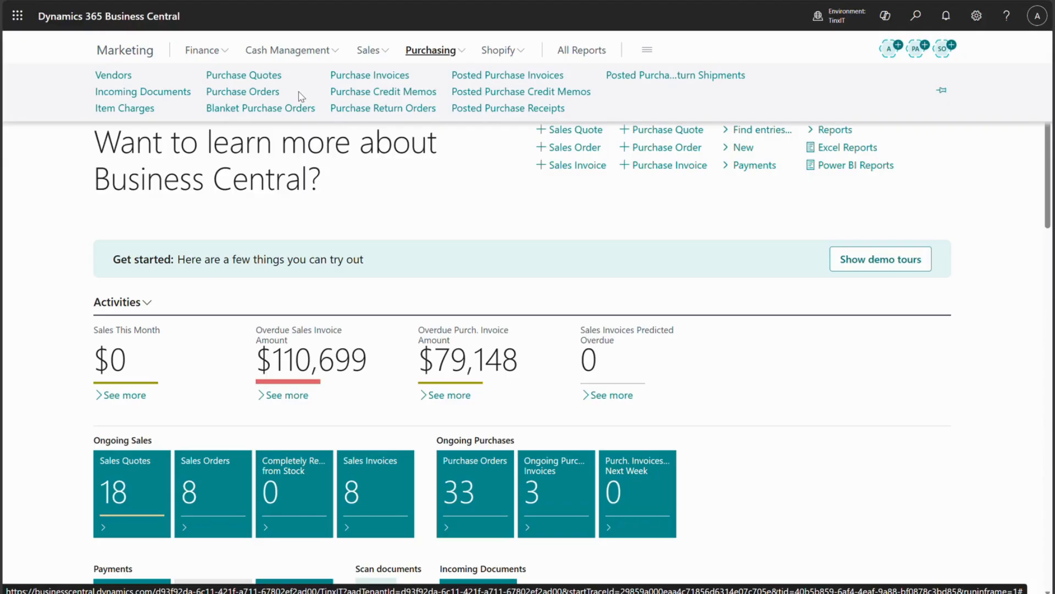
Open the Purchase Orders list and look through its available views and columns.
click(257, 92)
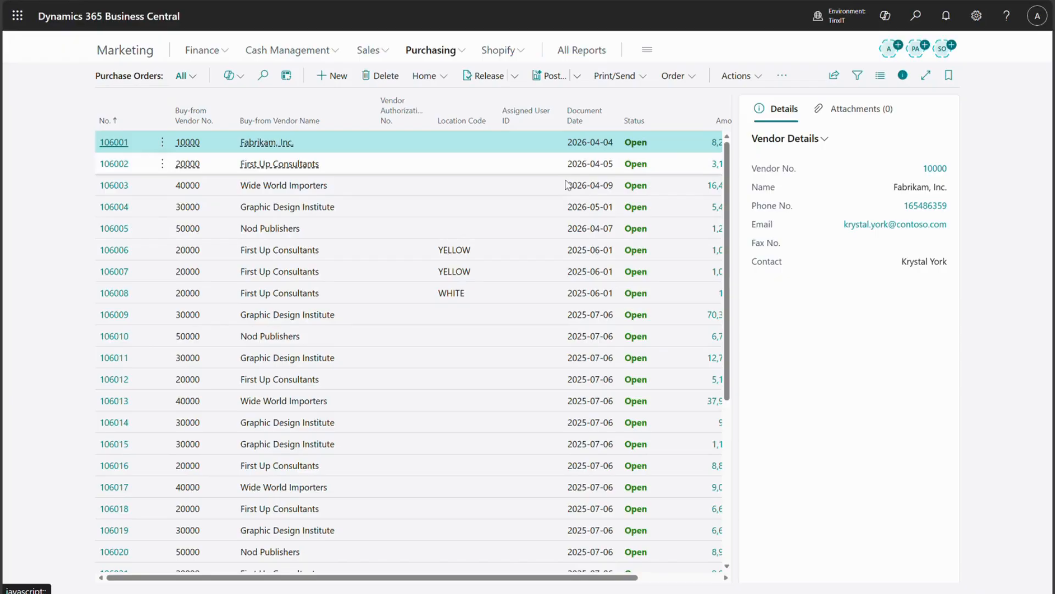
click(183, 76)
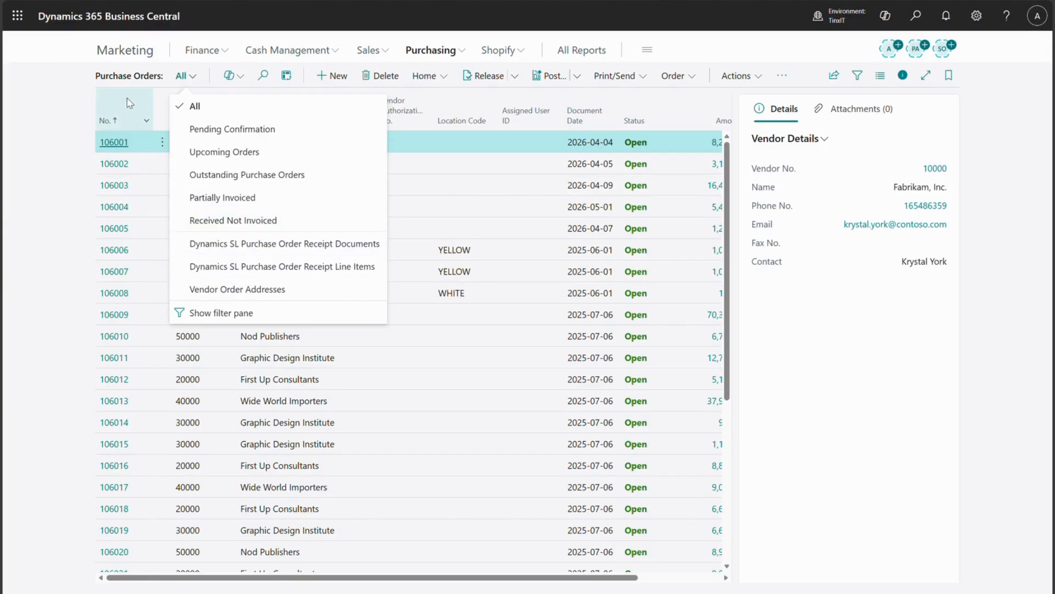
click(74, 93)
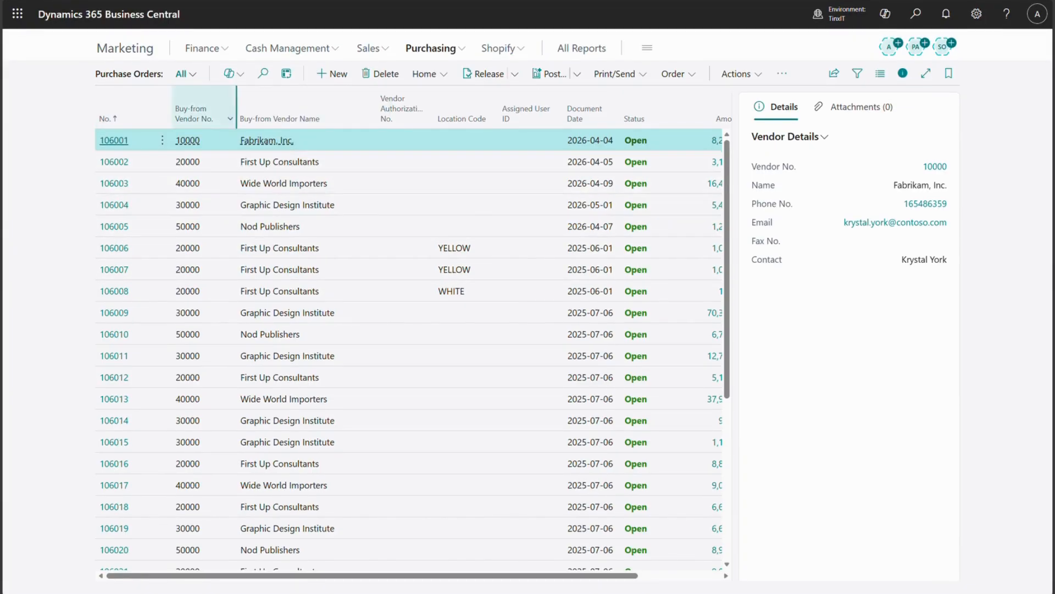
drag(456, 575, 588, 588)
Personalize the Purchase Orders page to hide the Vendor Authorization No. column.
click(976, 13)
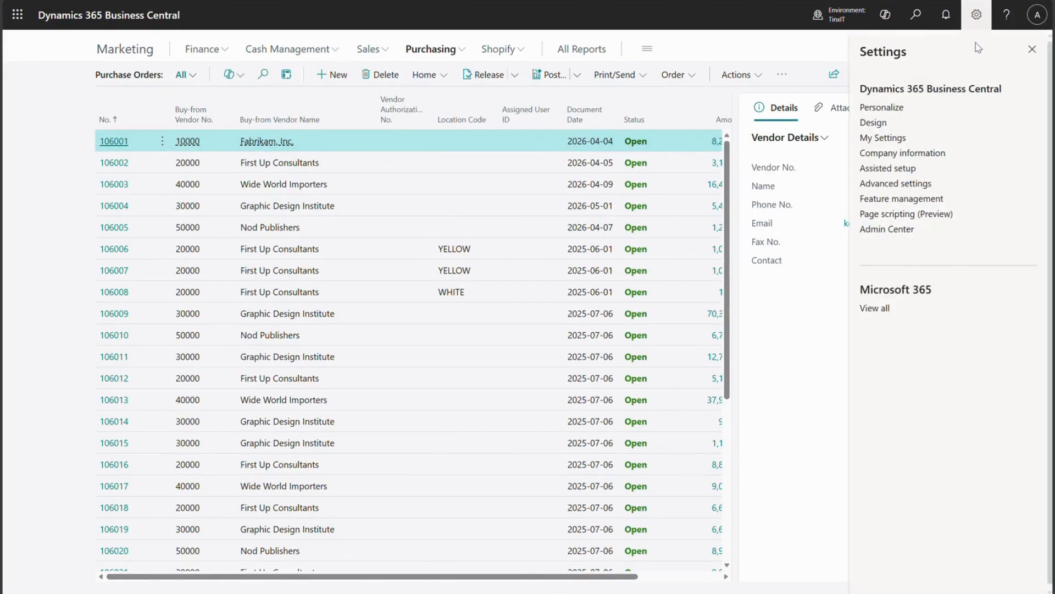
click(881, 107)
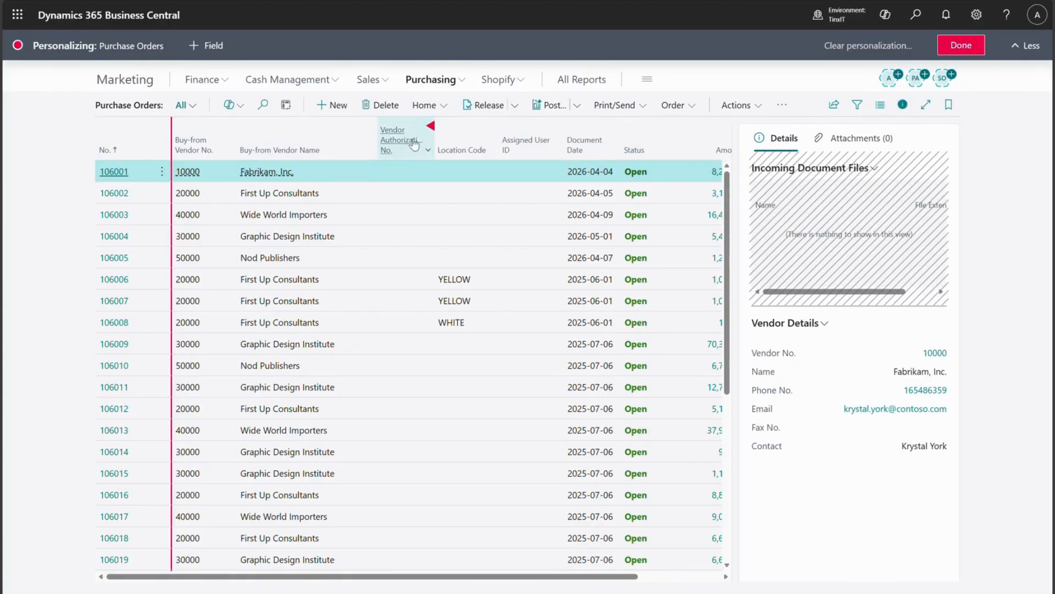
click(430, 126)
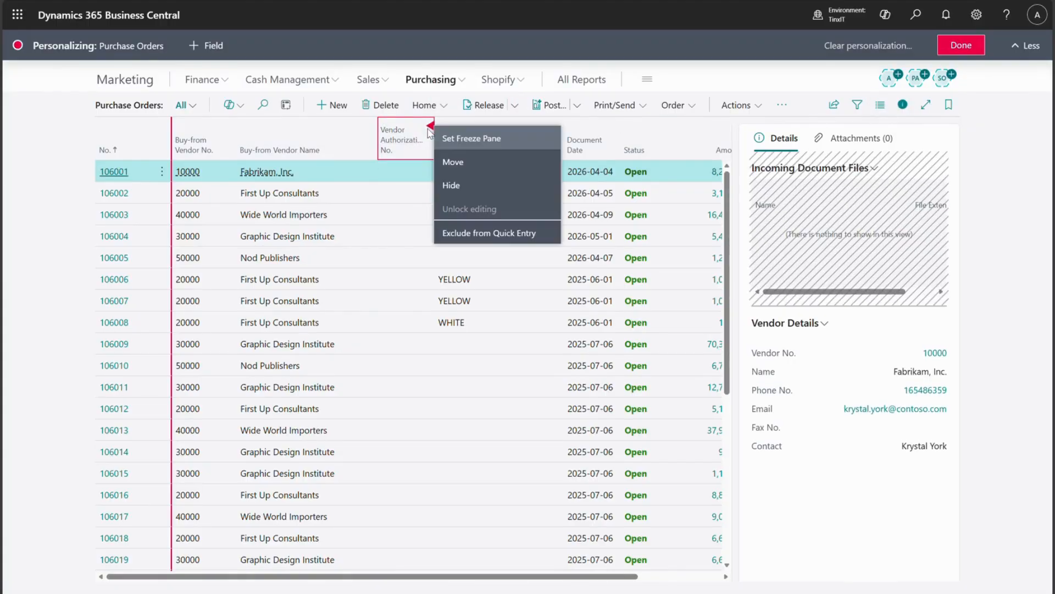
click(454, 190)
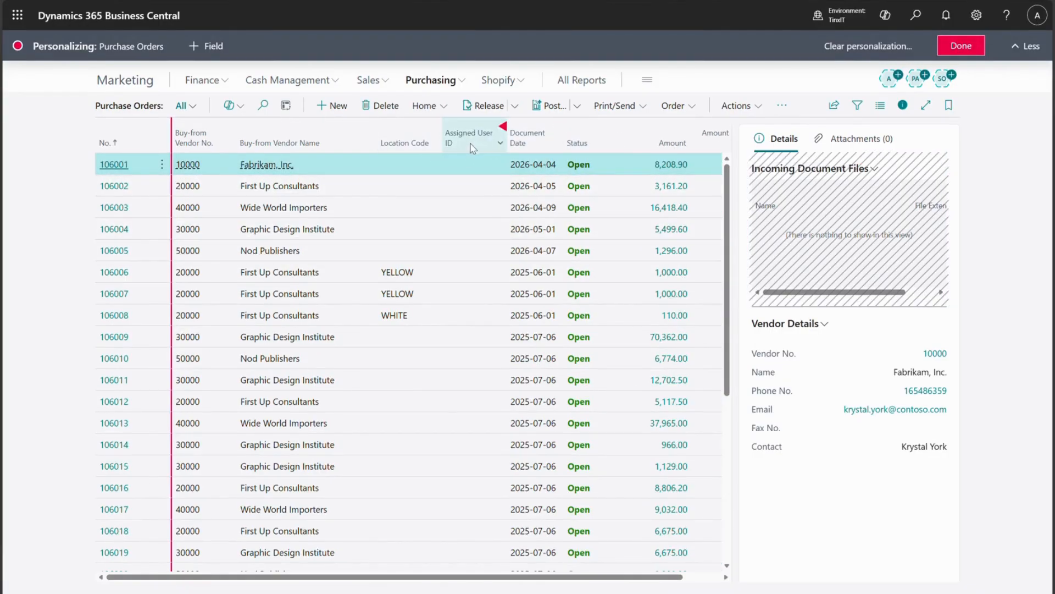
click(970, 46)
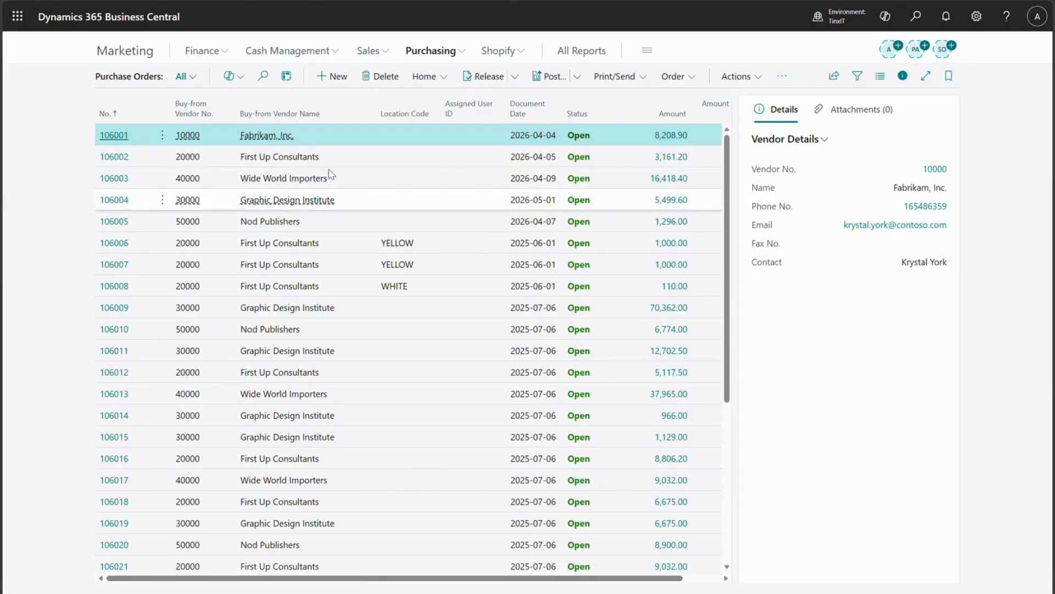
Create a new purchase order with Fabrikam, Inc. as the vendor.
click(331, 77)
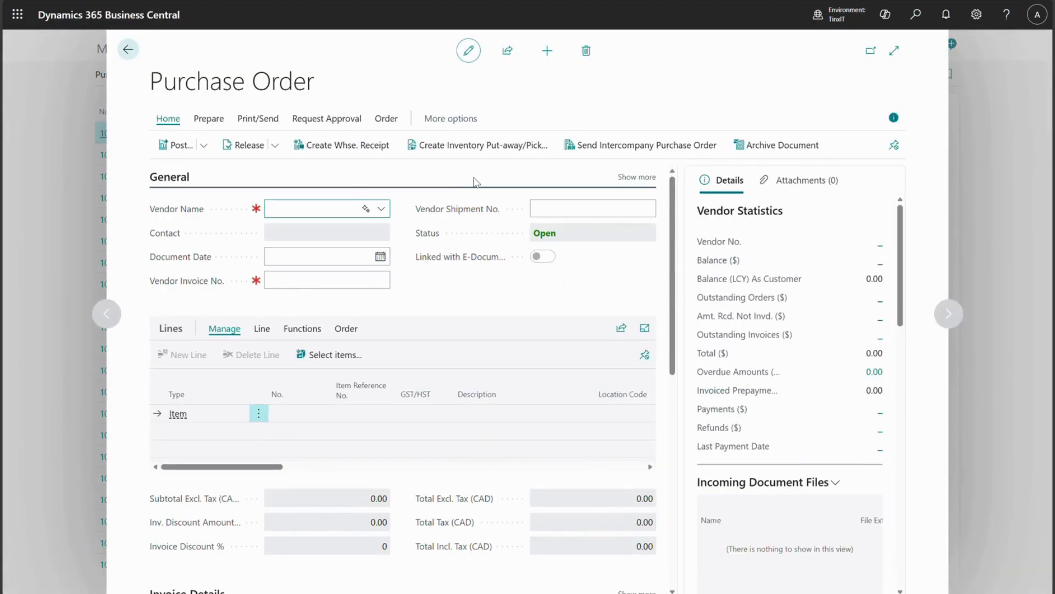
click(636, 177)
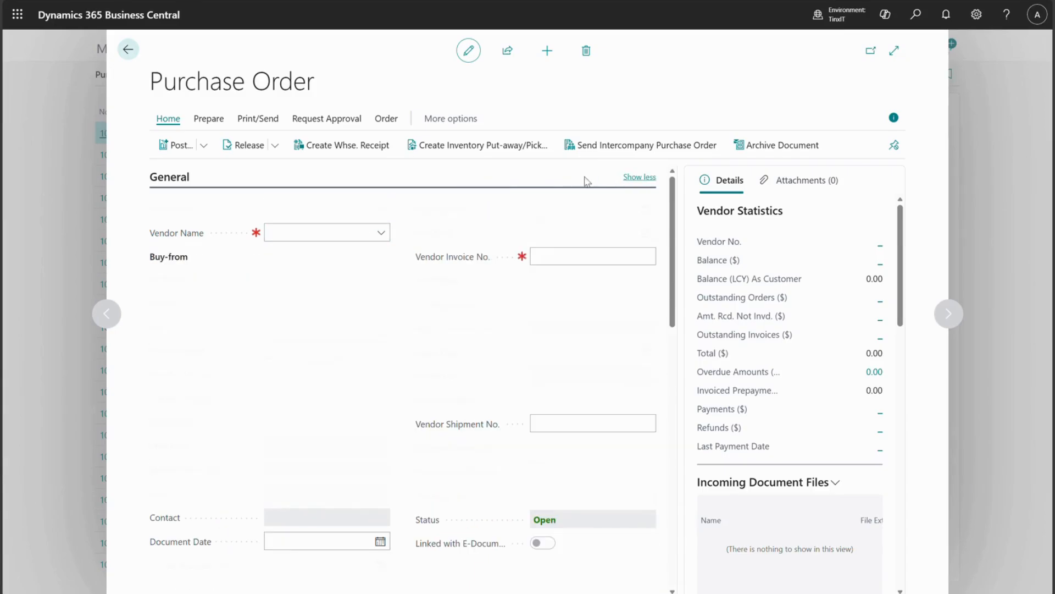
click(381, 233)
click(292, 287)
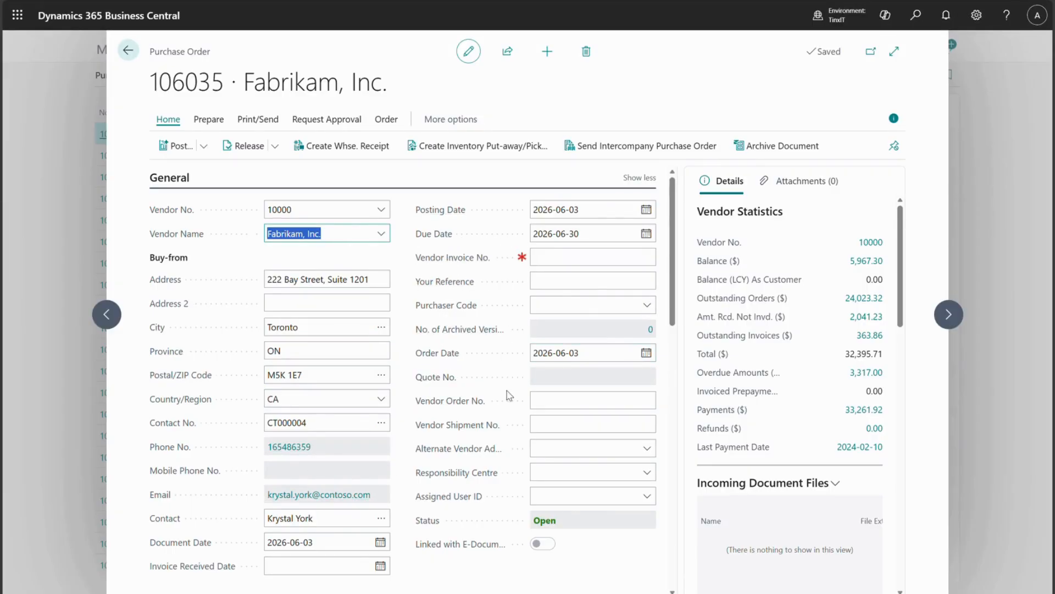
scroll(396, 373, down, 3)
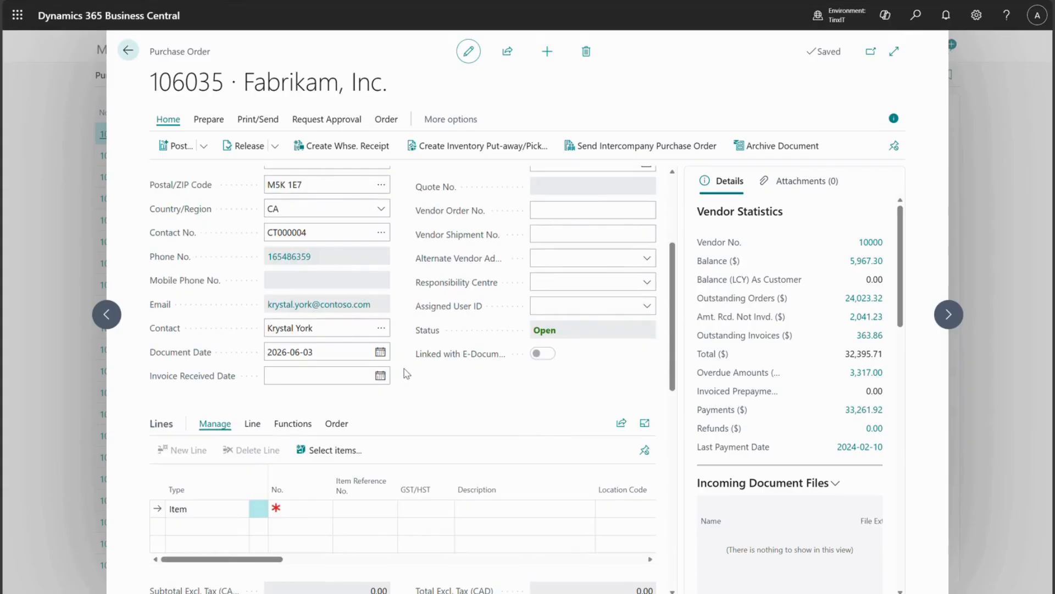
scroll(406, 374, up, 3)
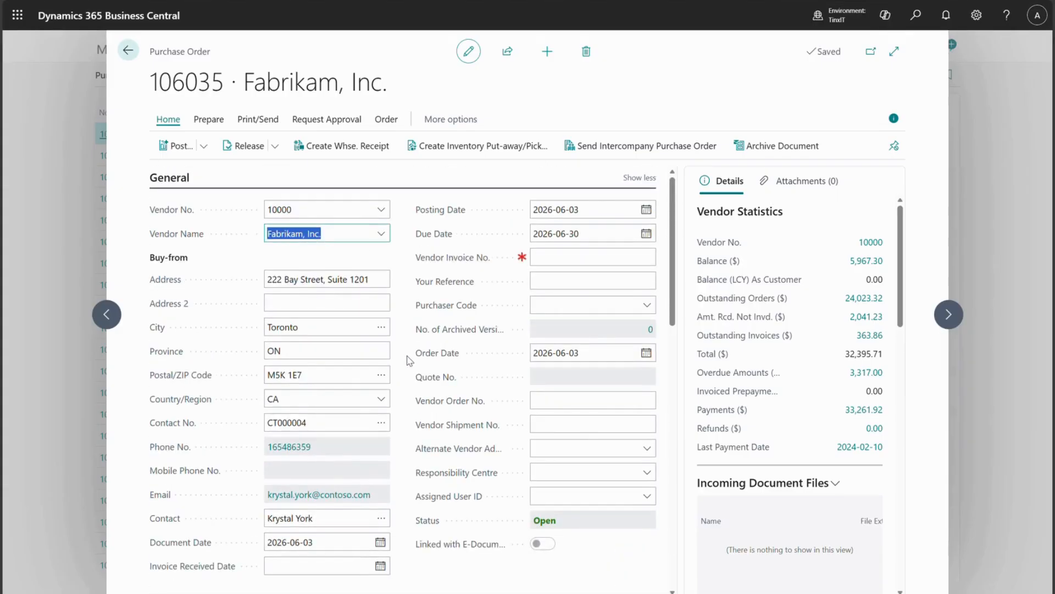
click(639, 177)
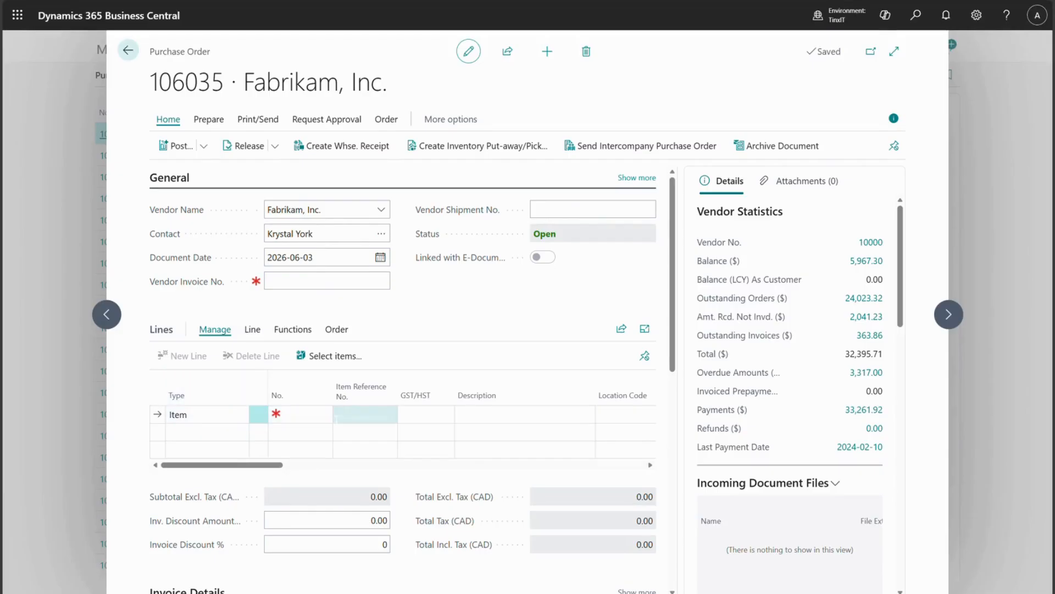
Add item lines for 1896-S ATHENS Desk and 1900-S PARIS Guest Chair, black.
click(320, 419)
click(323, 417)
click(323, 417)
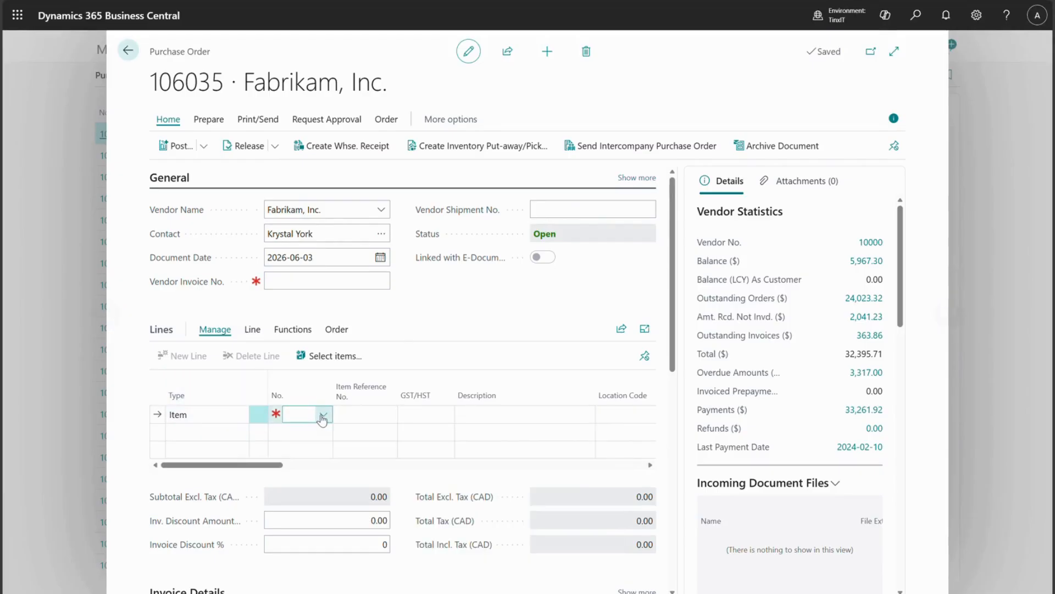
click(323, 416)
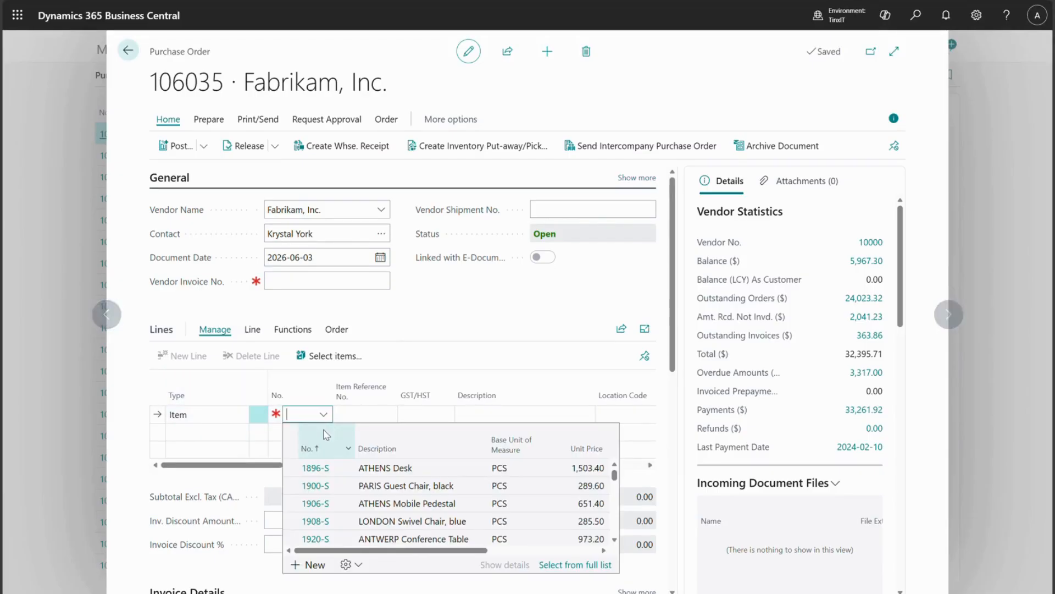
click(364, 468)
click(308, 432)
click(323, 432)
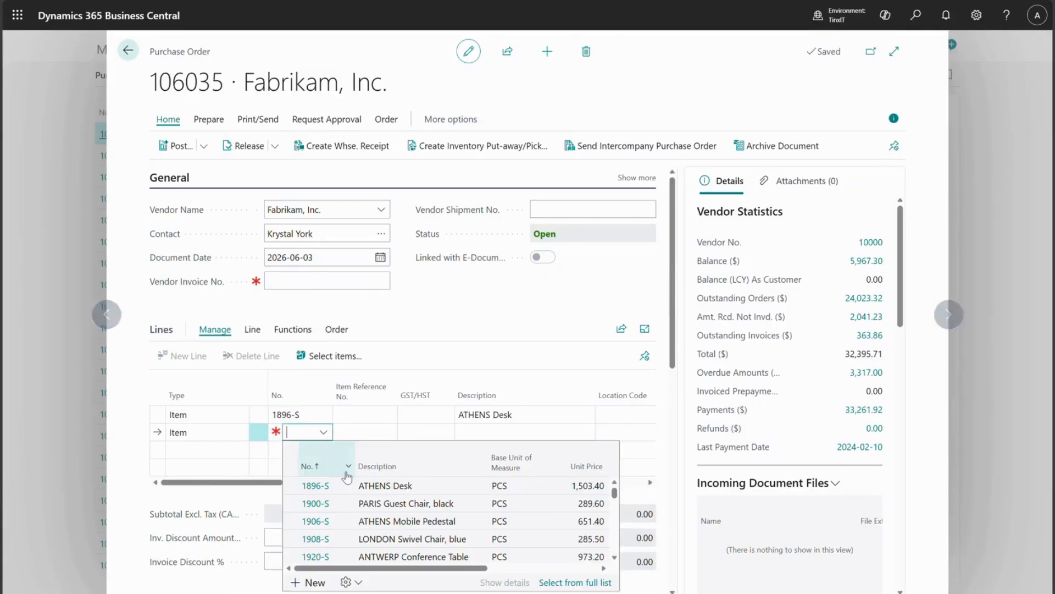
click(325, 504)
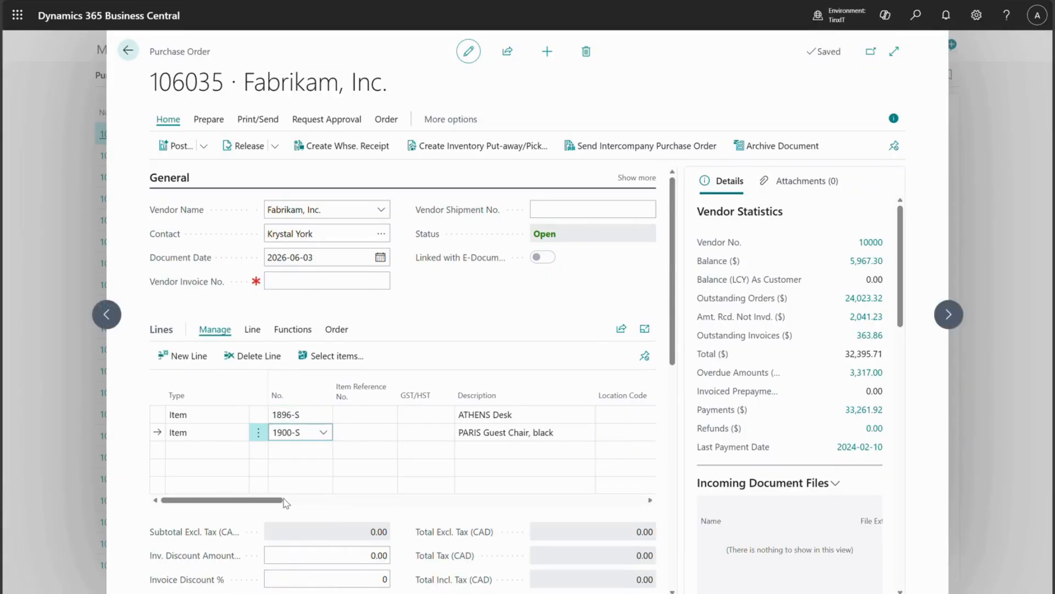
Set the quantity to 2 for the desk line and 5 for the chair line.
drag(300, 502, 358, 507)
click(435, 416)
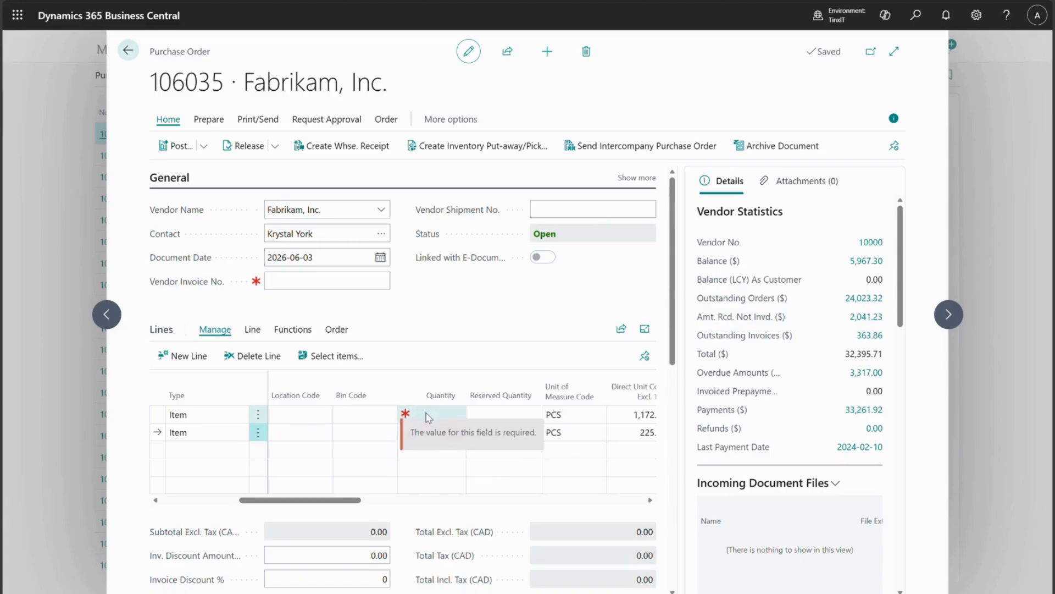
text(2)
key(Down)
text(5)
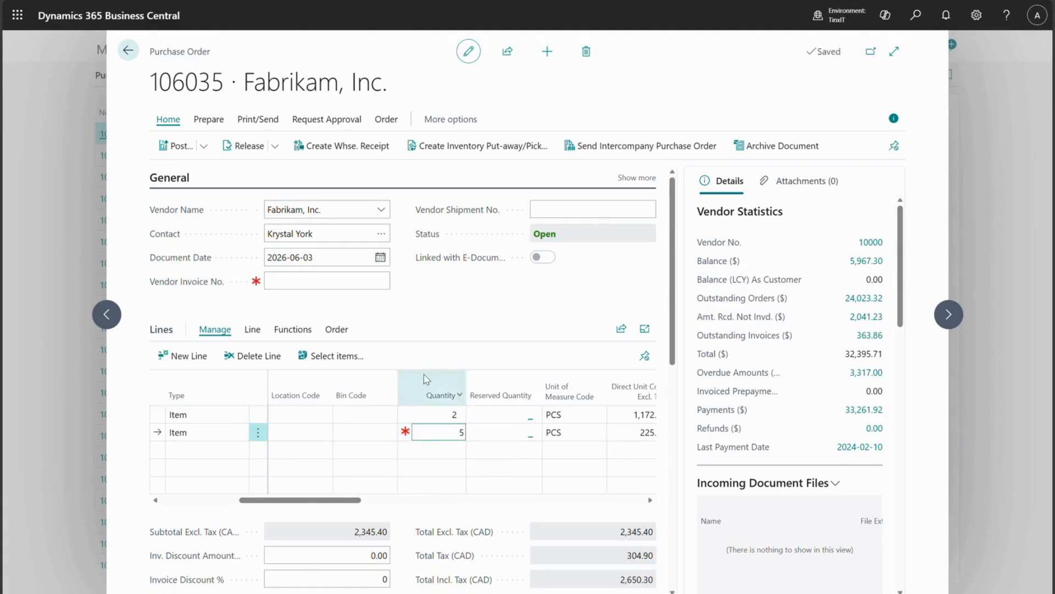
Set the Location Code of both order lines to EAST.
drag(350, 502, 426, 510)
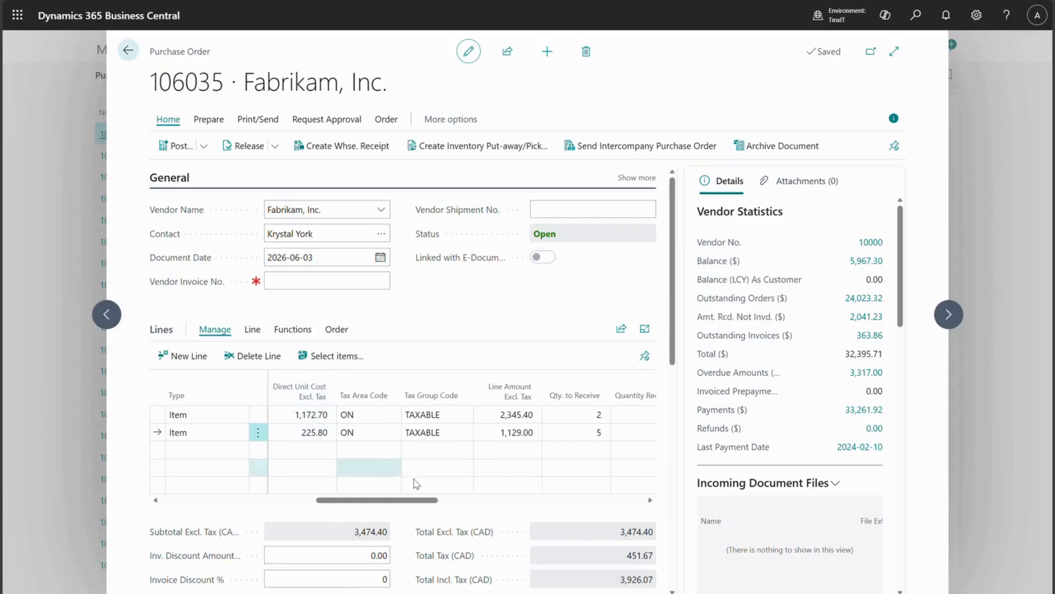
drag(419, 506, 299, 502)
scroll(272, 422, down, 3)
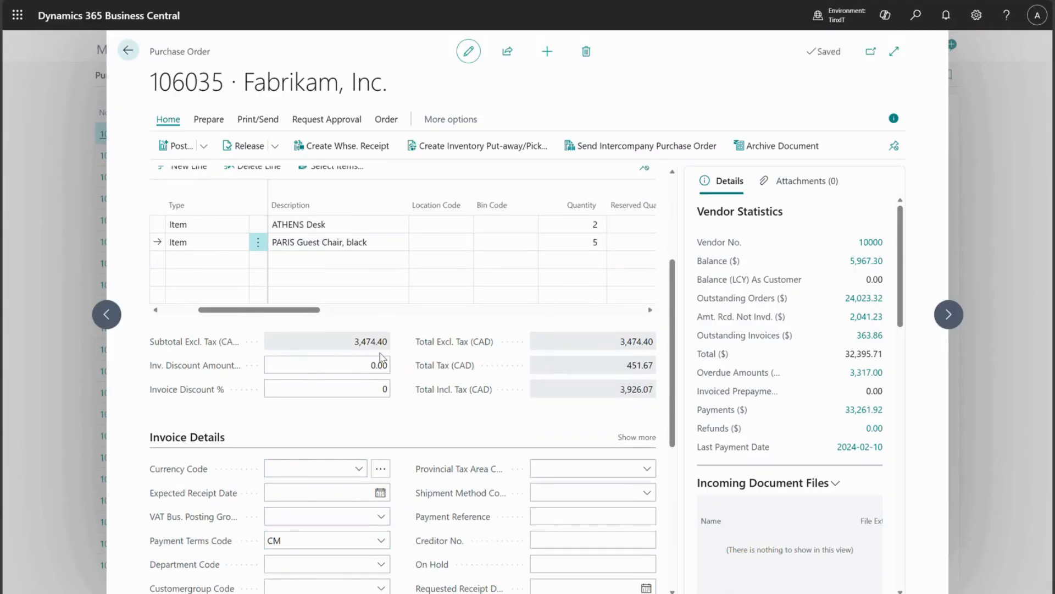
scroll(384, 359, up, 2)
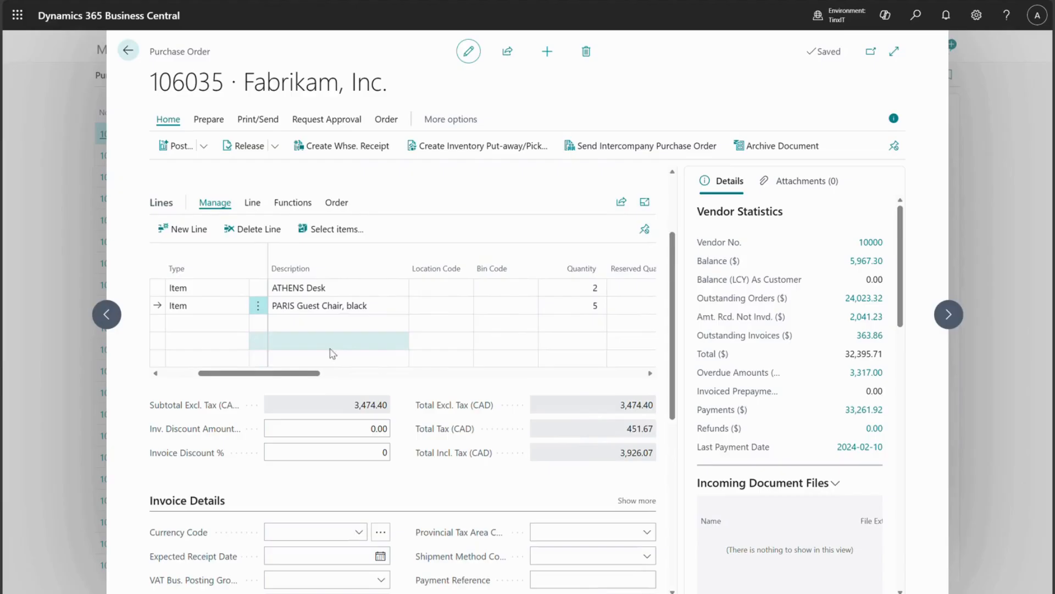
drag(316, 373, 444, 383)
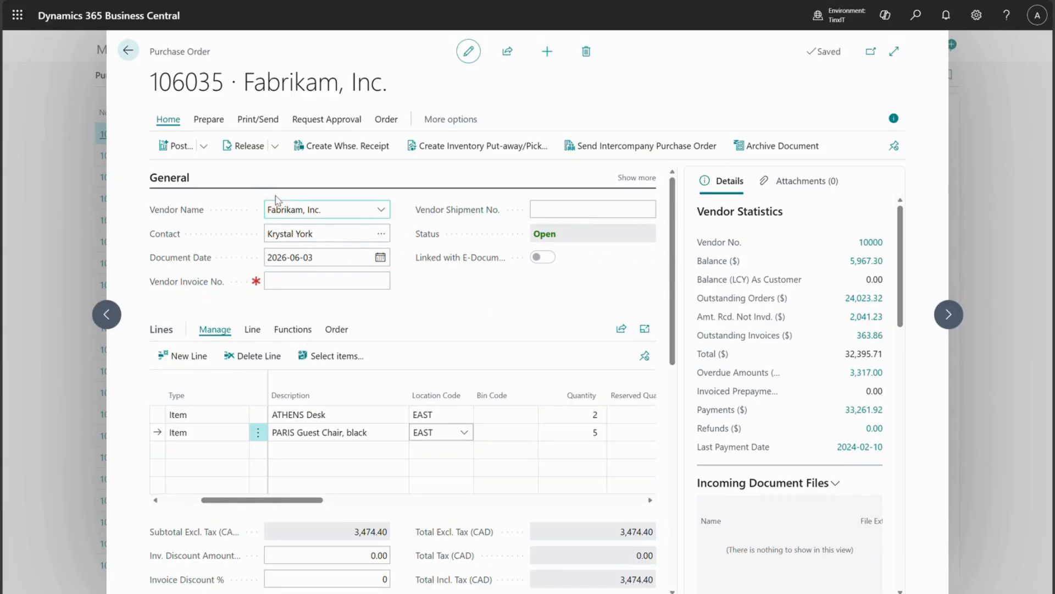
Release the purchase order and create a warehouse receipt from it.
click(238, 149)
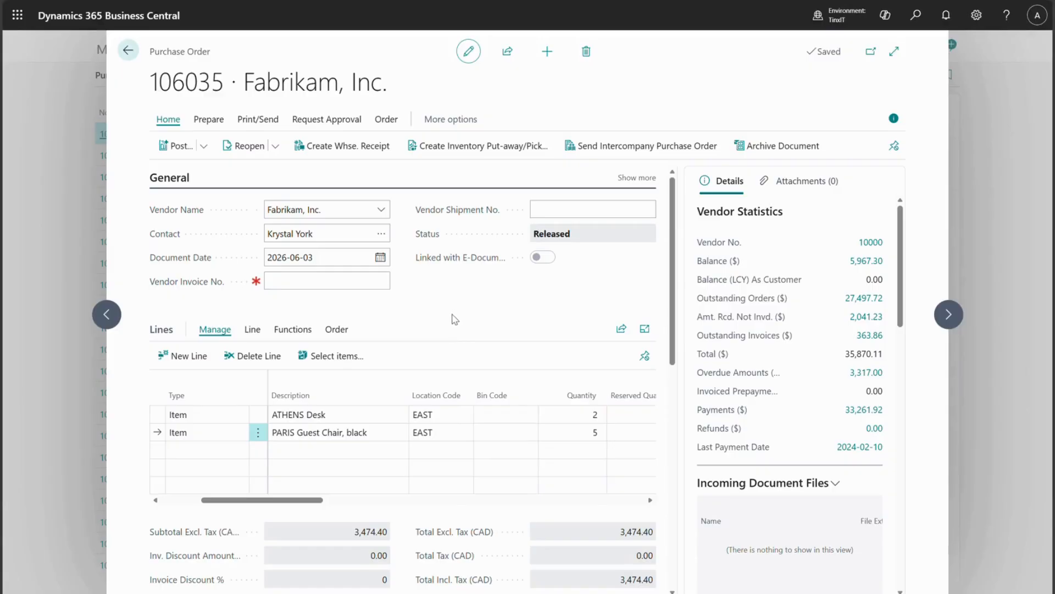
click(322, 148)
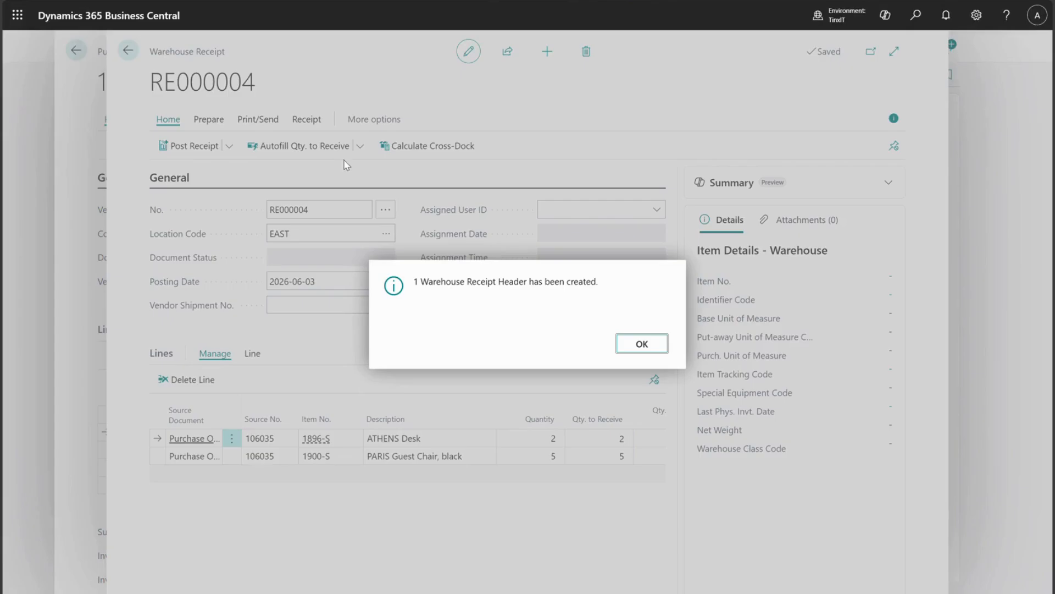
click(643, 346)
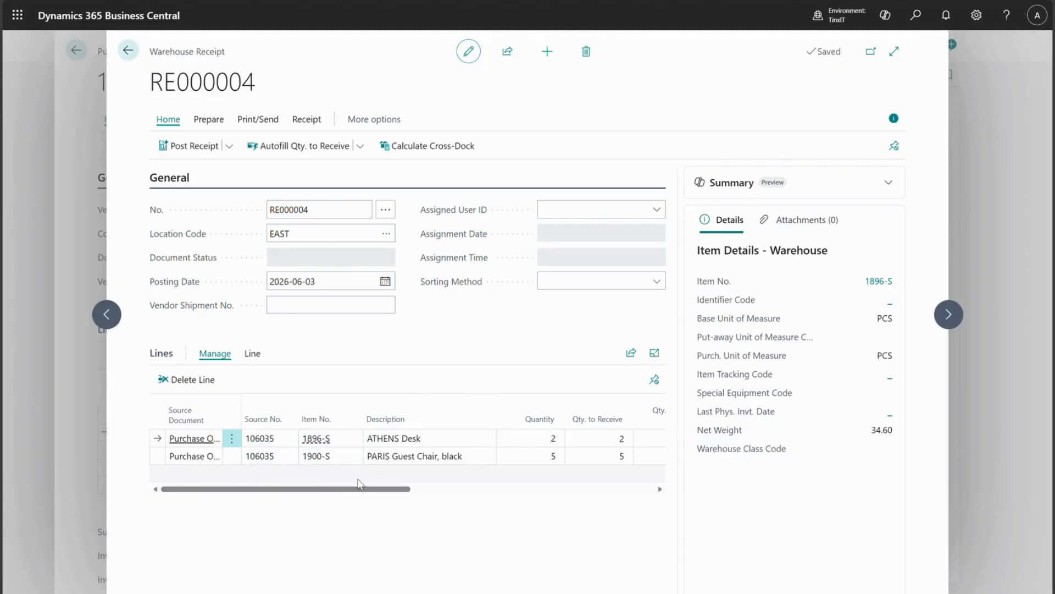
Post the warehouse receipt for both lines.
drag(362, 491, 485, 502)
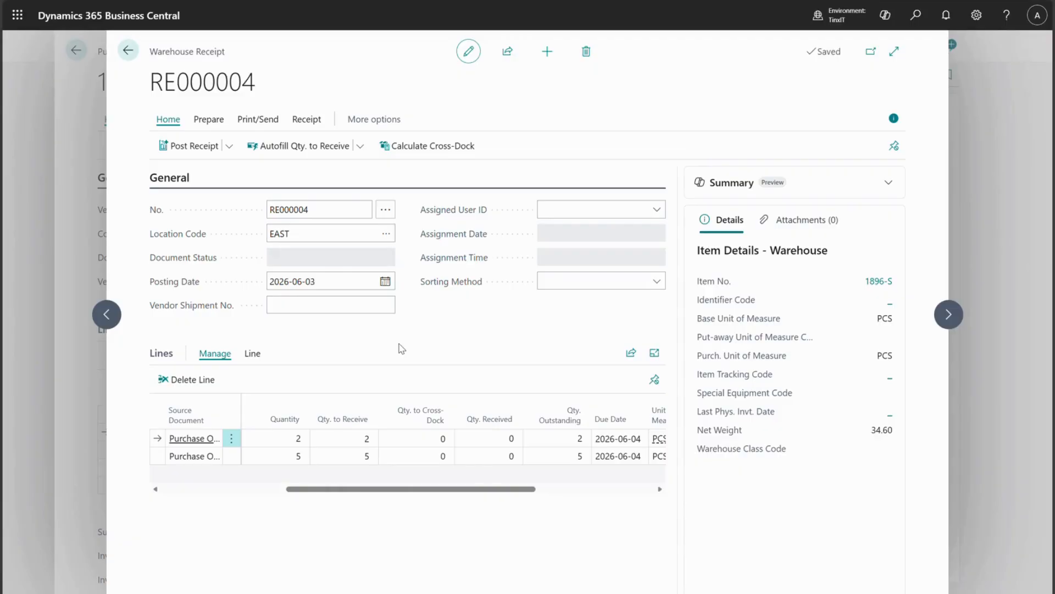
click(183, 145)
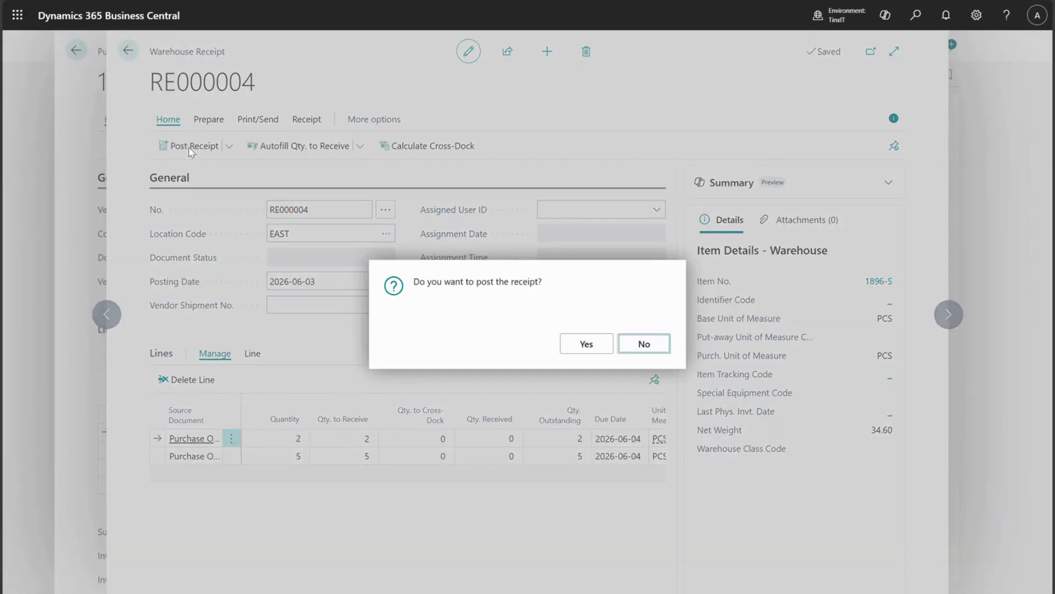
click(586, 344)
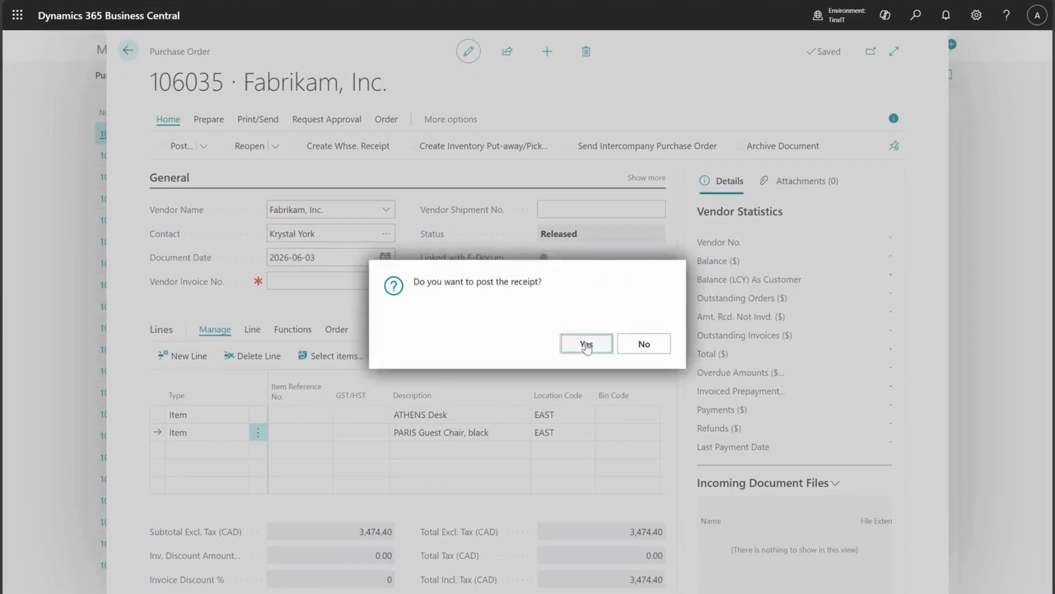
click(641, 345)
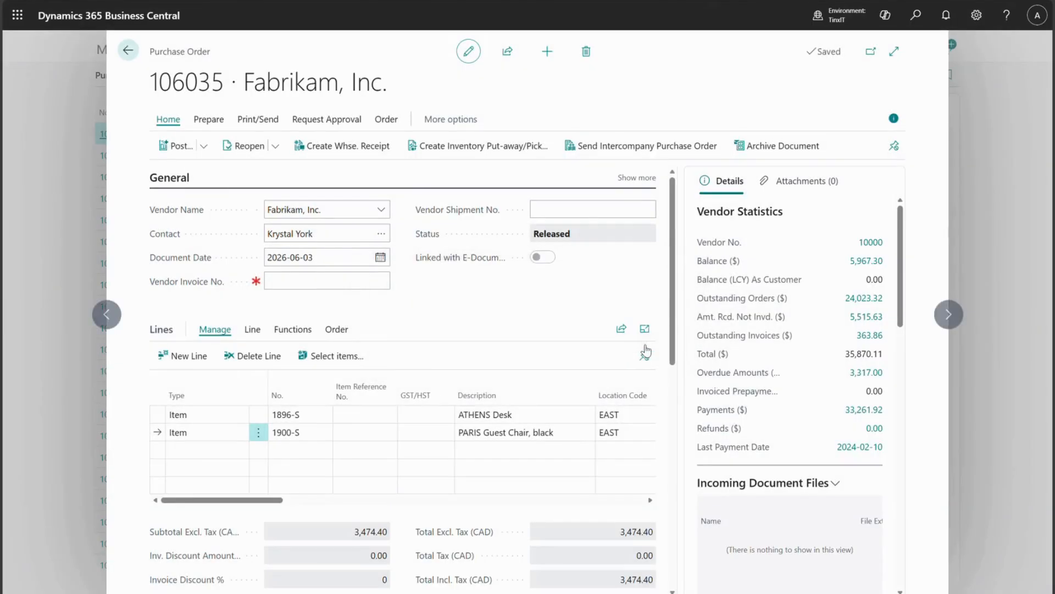
Post the purchase order to invoice it and review the posted invoice lines.
drag(297, 500, 489, 505)
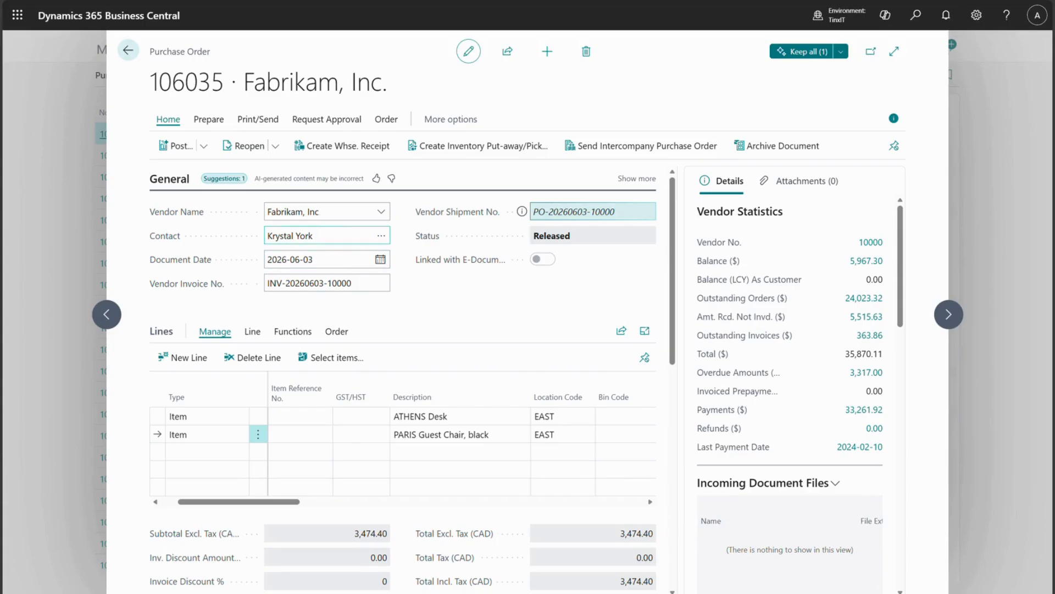
click(204, 148)
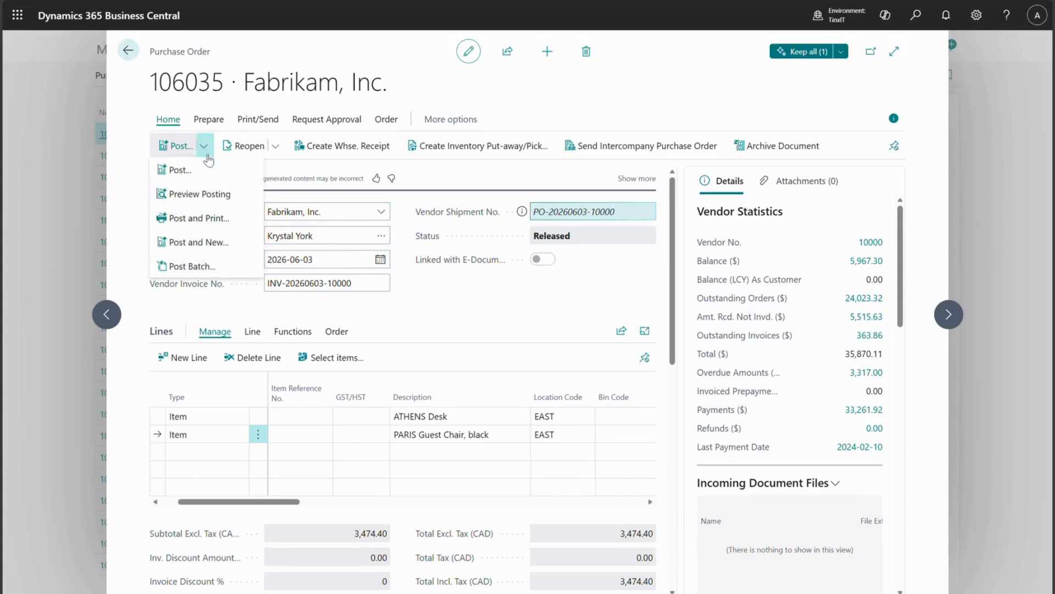
click(182, 169)
click(441, 297)
click(575, 352)
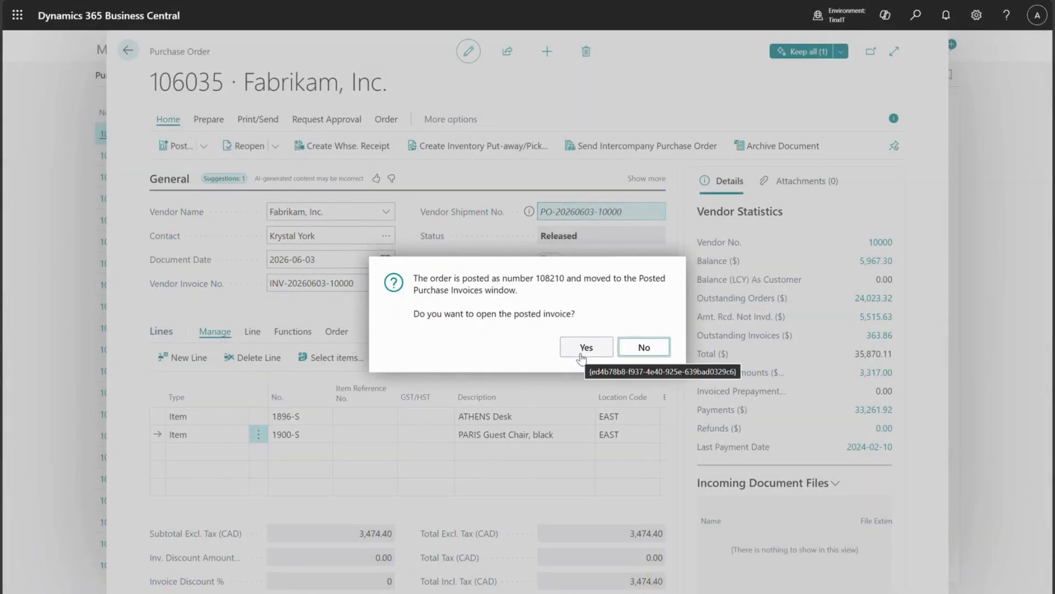
click(583, 352)
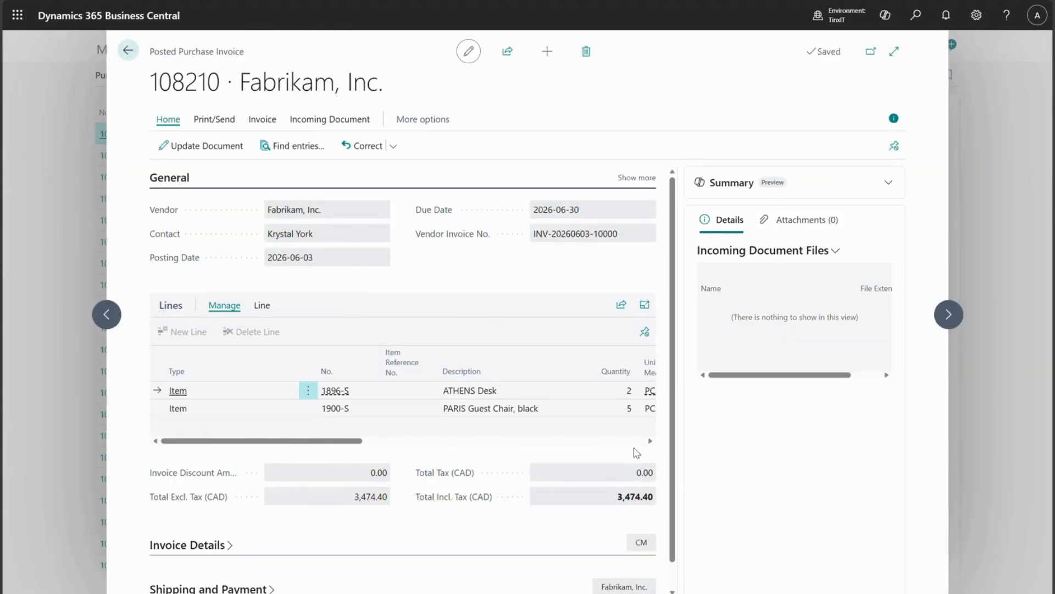
drag(327, 440, 500, 448)
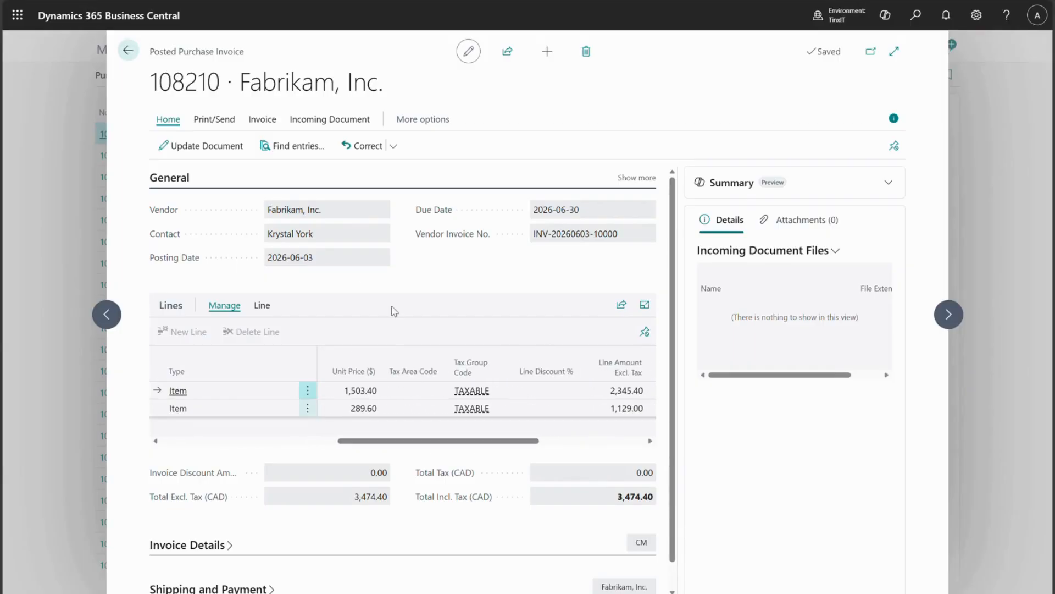